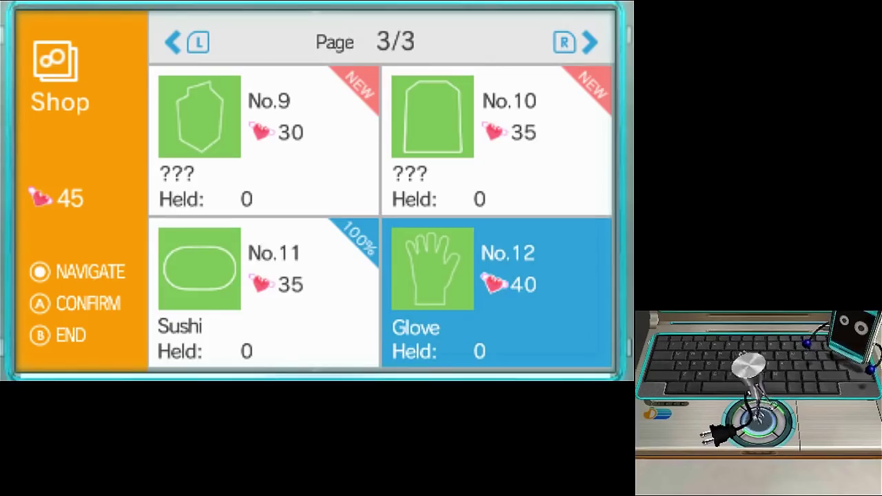
Buy the unknown film No.10 in the Shop for 35 and print it now
key(Left)
key(Right)
key(Up)
key(Return)
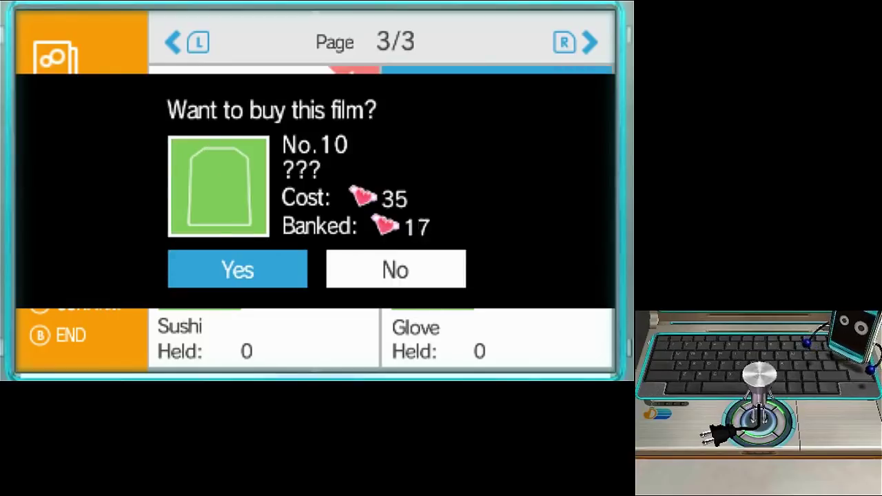
key(Return)
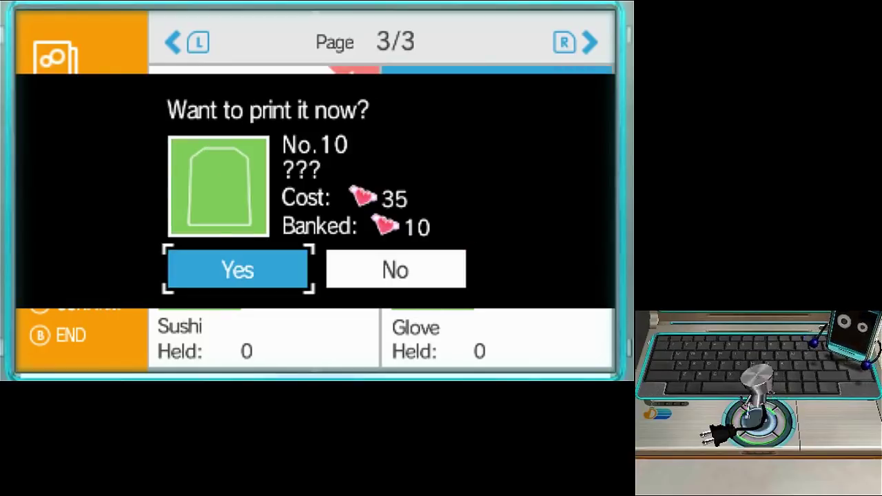
key(Return)
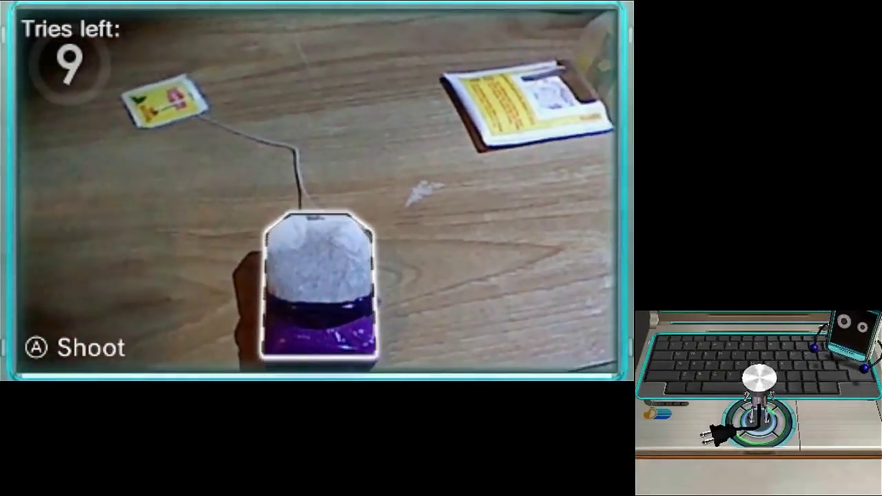
Shoot the purple tea bag inside the film outline; the 51% result is rejected
key(a)
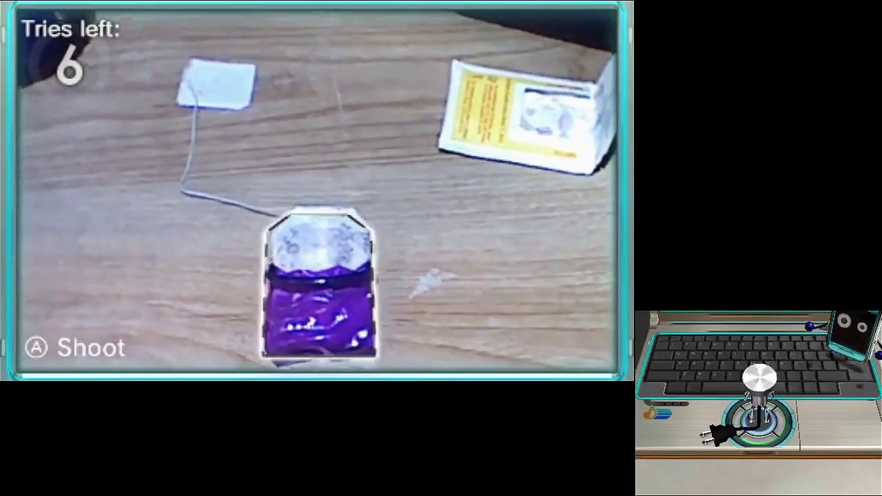
Take another photo of the purple tea bag and get it accepted
key(a)
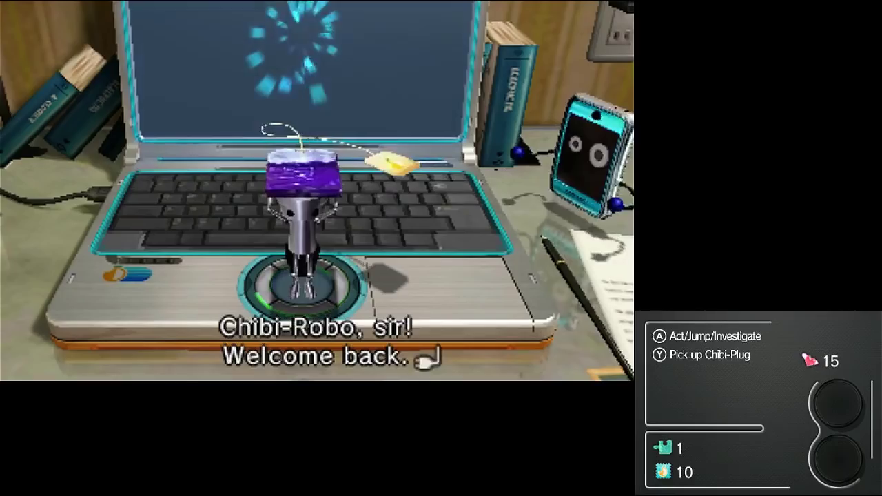
Dismiss the welcome-back greeting once Chibi-Robo reaches the laptop with the tea bag
key(a)
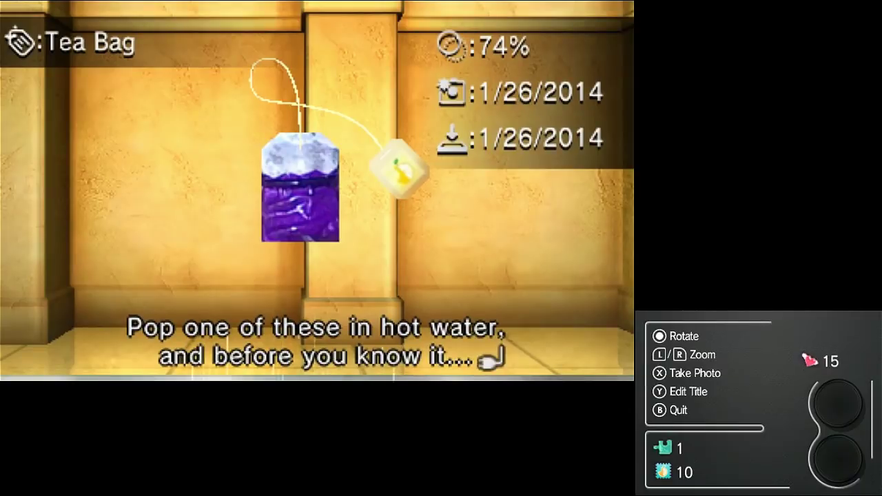
Dismiss the caption and rotate the 74% Tea Bag model for inspection
key(Left)
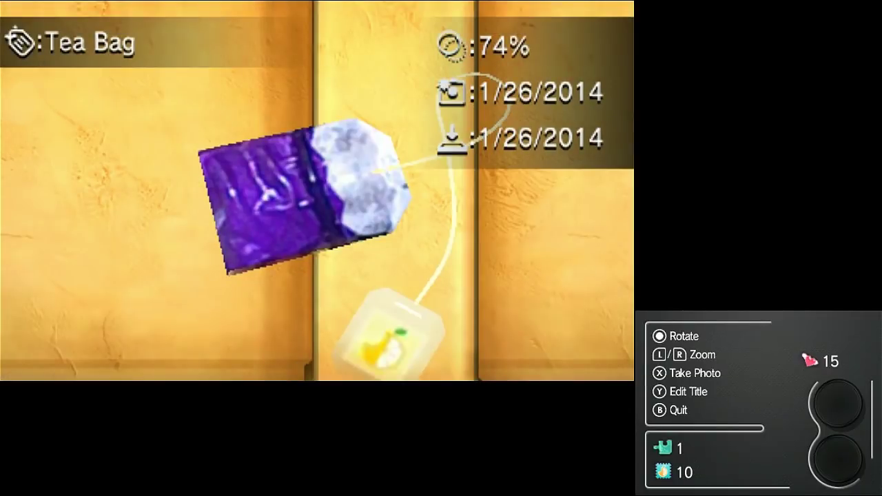